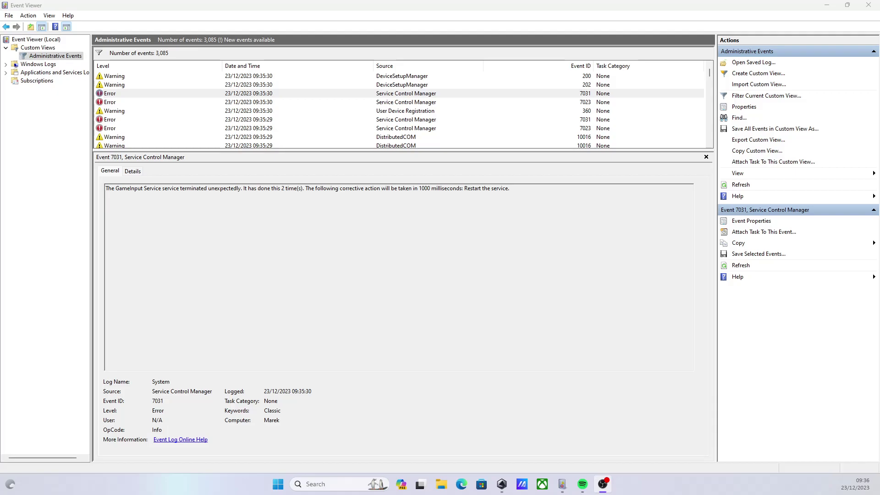
Show Event ID 7023 and highlight its 'newer version of storage' message text.
left_click(120, 188)
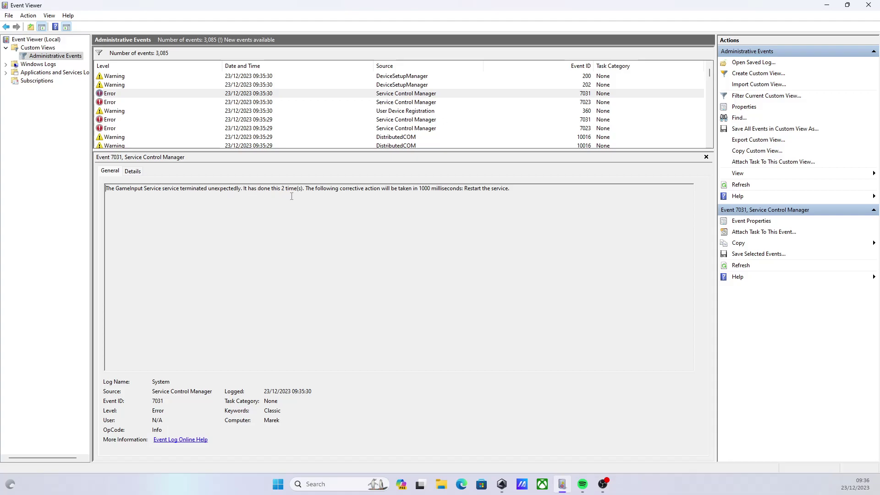
left_click(110, 103)
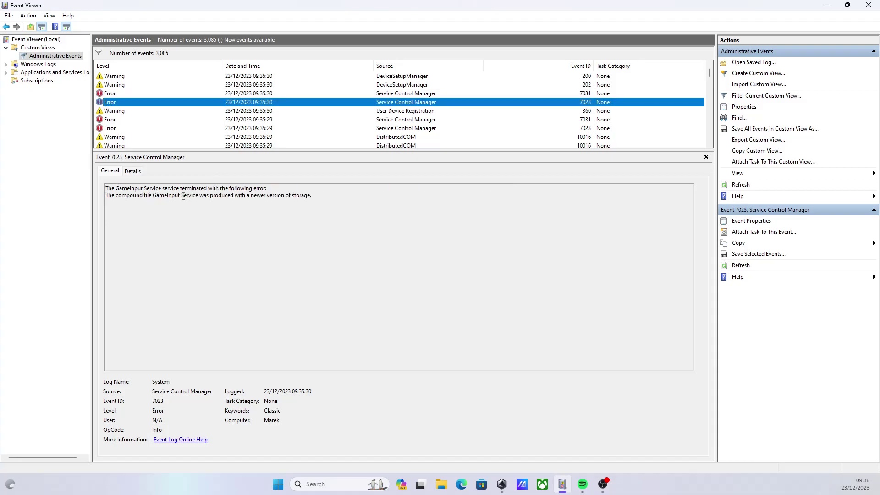
left_click_drag(200, 198, 318, 202)
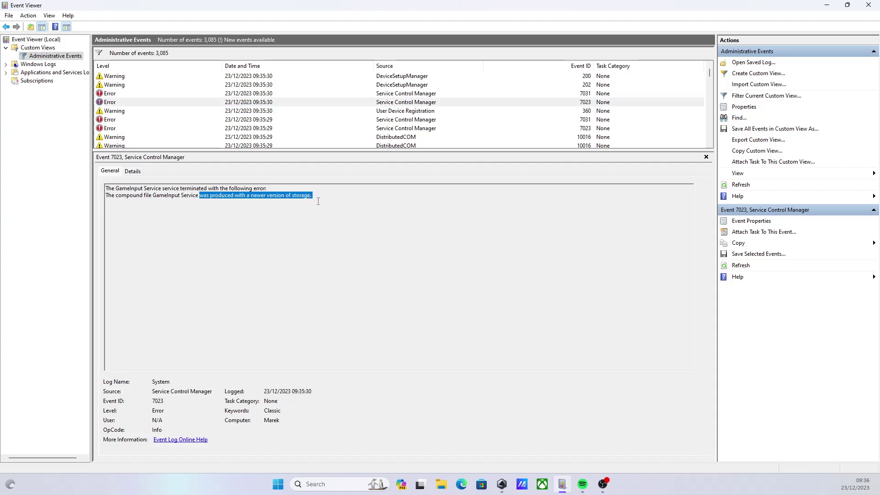
left_click(318, 201)
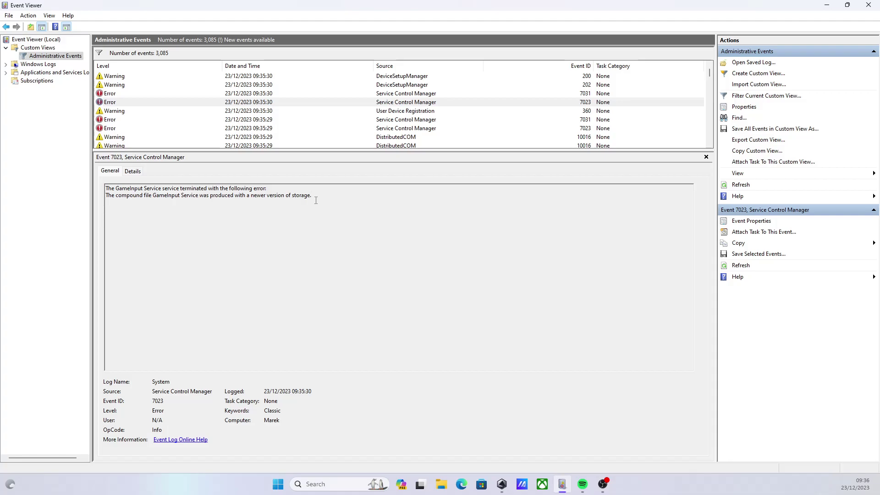
double_click(170, 188)
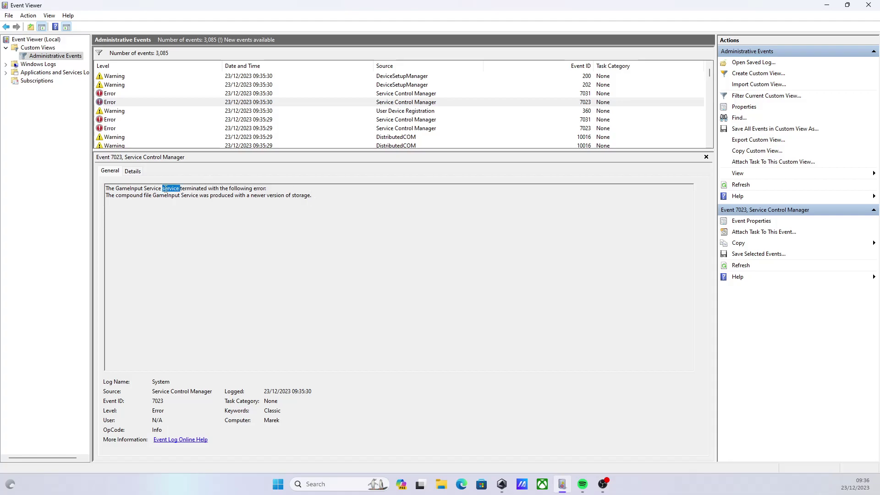
Launch the Services console by searching 'serv' from Start.
left_click(279, 483)
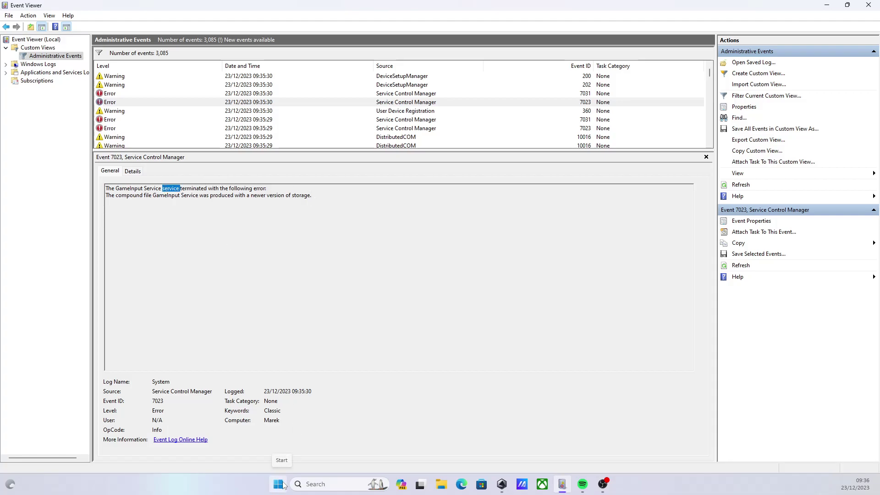
type("serv")
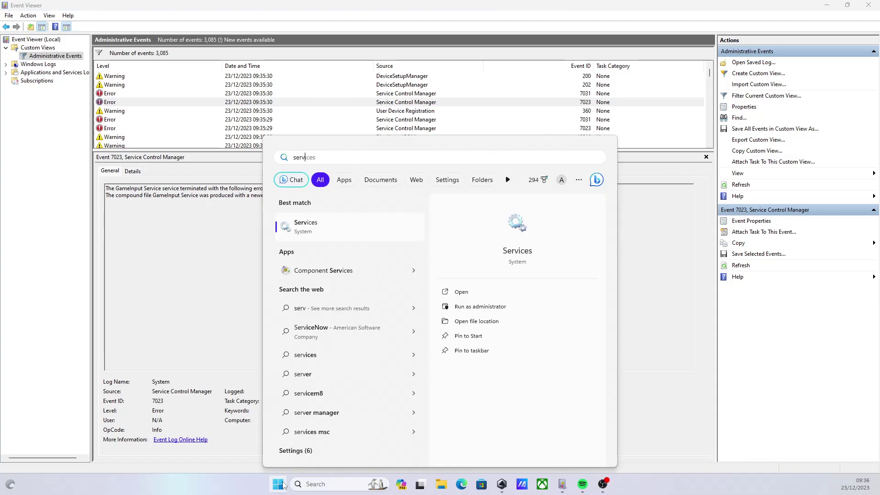
left_click(307, 233)
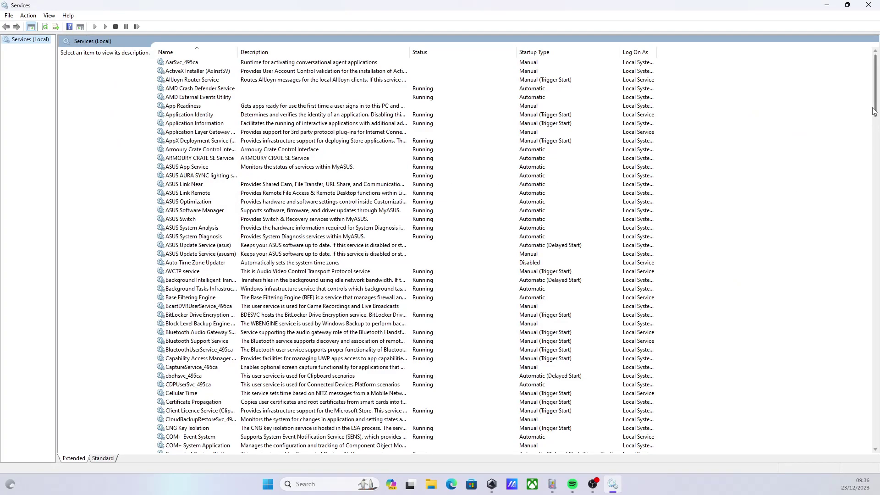
Scroll to the G entries and compare the two Gaming Services rows.
left_click_drag(874, 110, 867, 217)
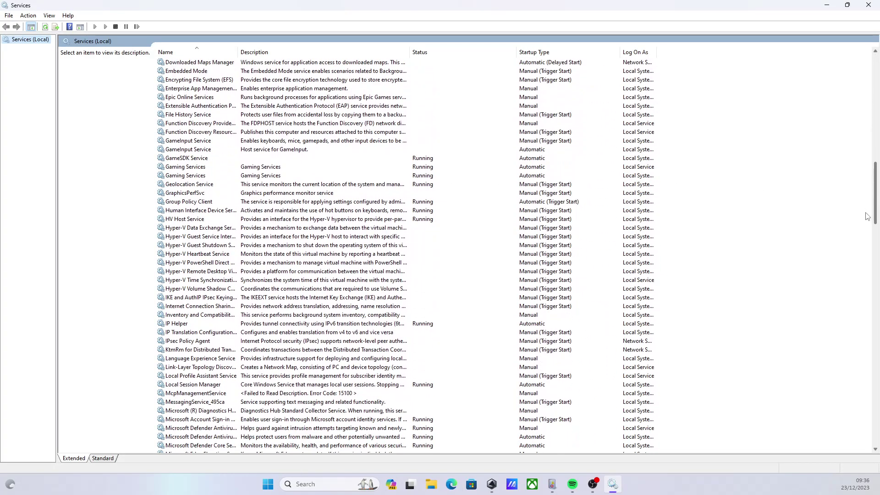
left_click(196, 168)
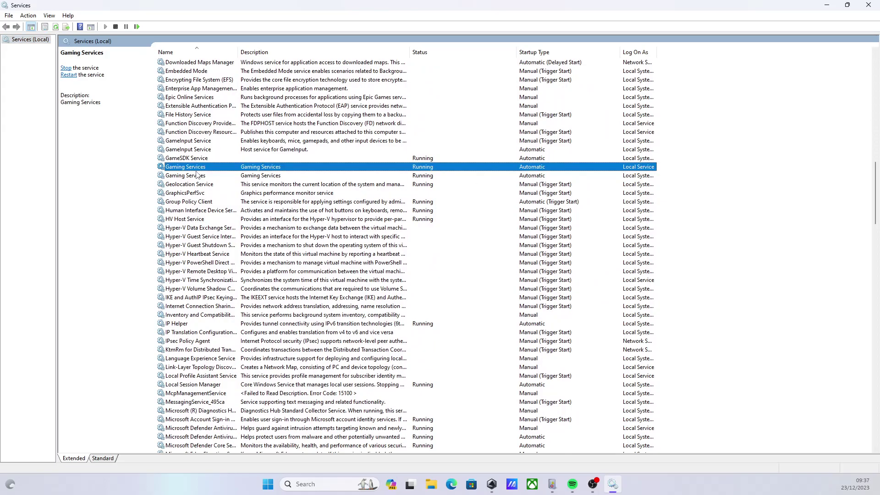
left_click(197, 173)
left_click(197, 167)
left_click(198, 178)
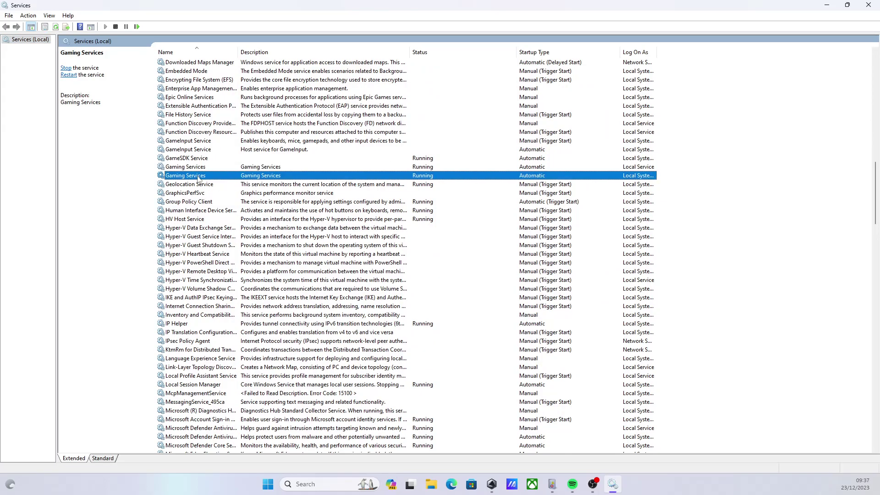
left_click(197, 169)
left_click(197, 174)
Check the Gaming Services executable path, then close its properties unchanged.
double_click(196, 169)
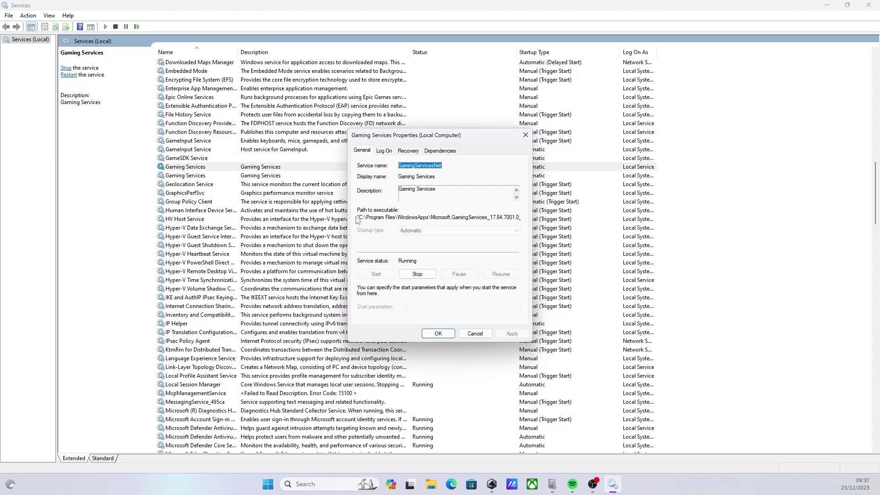
left_click_drag(411, 218, 500, 224)
left_click(498, 219)
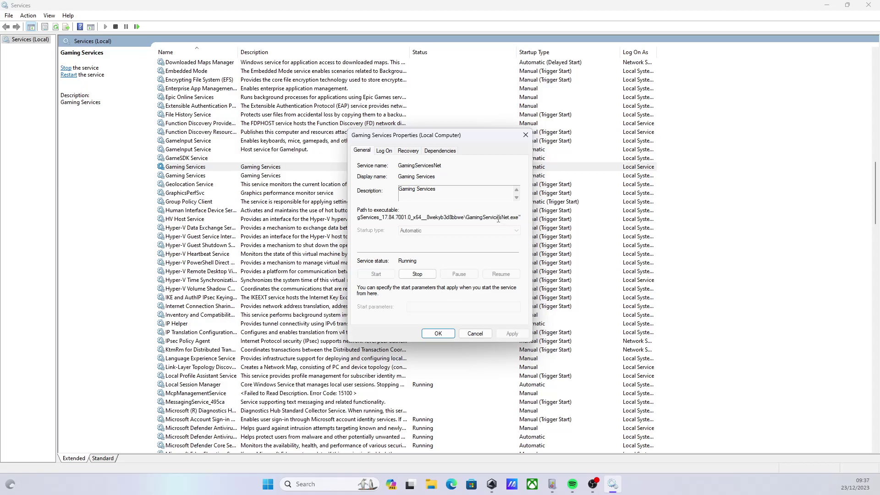
left_click(475, 333)
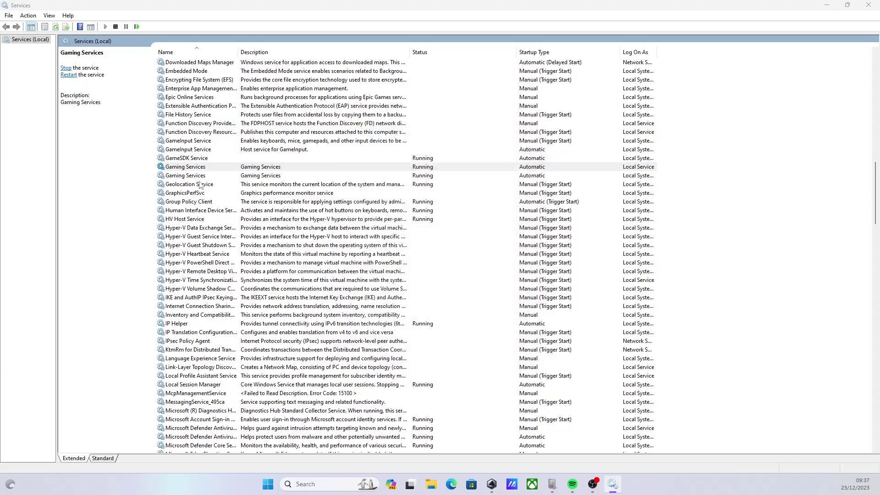
Inspect the first GameInput Service's System32 executable path and close it unchanged.
left_click(193, 150)
left_click(197, 142)
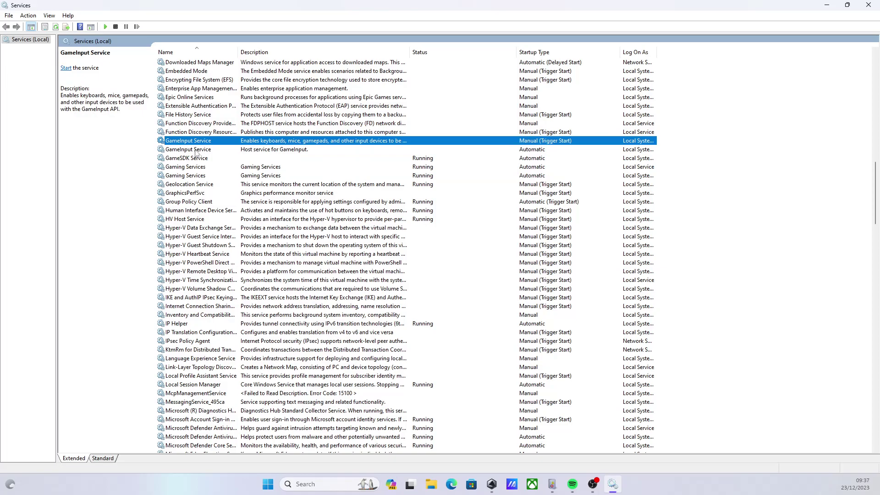
left_click(204, 169)
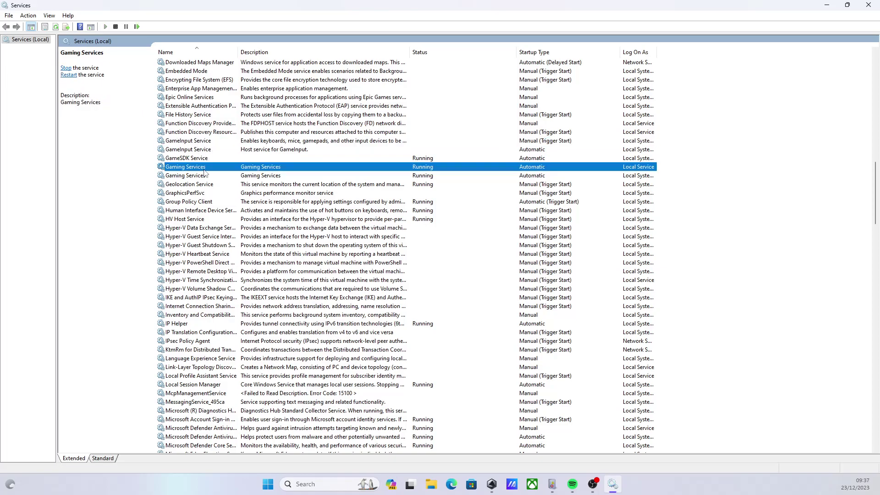
left_click(194, 142)
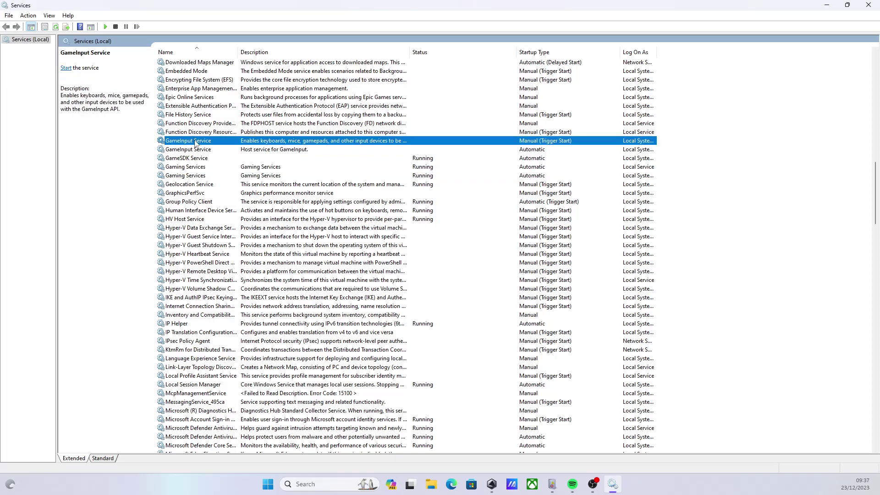
double_click(195, 142)
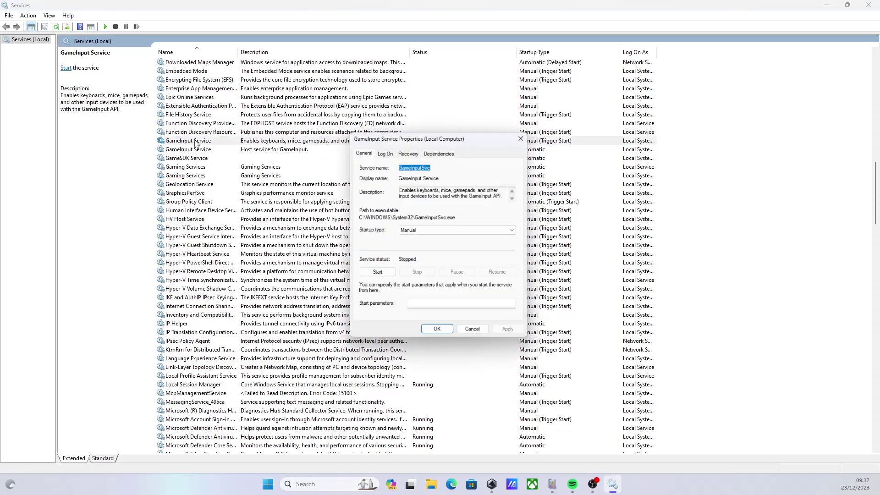
left_click(466, 219)
left_click_drag(472, 218, 354, 218)
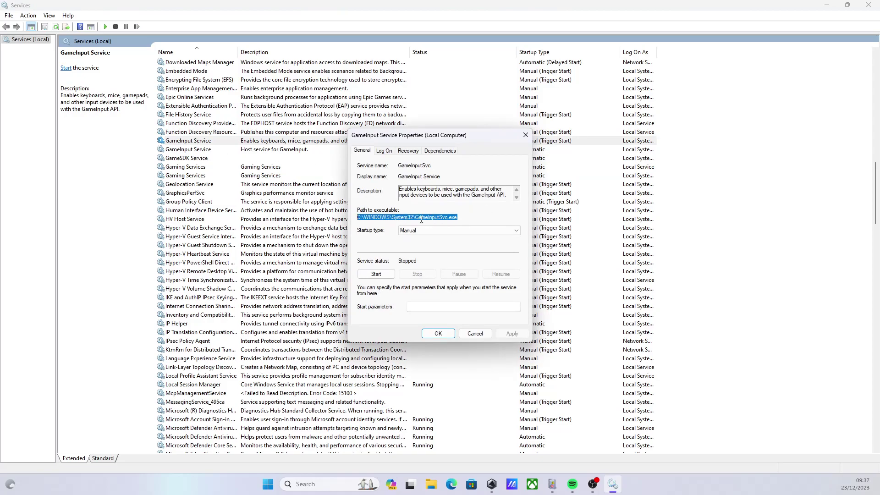
left_click(483, 333)
Inspect the second GameInput Service's Microsoft GameInput executable path and close it unchanged.
double_click(449, 149)
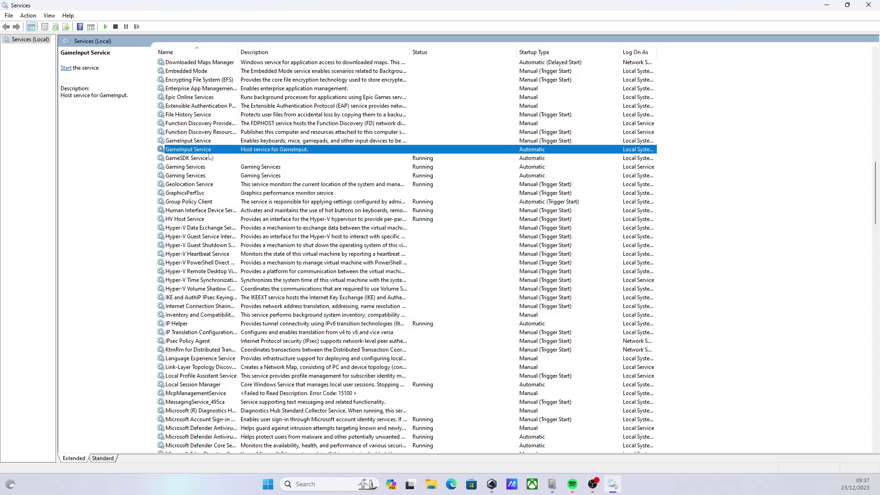
left_click_drag(512, 217, 354, 217)
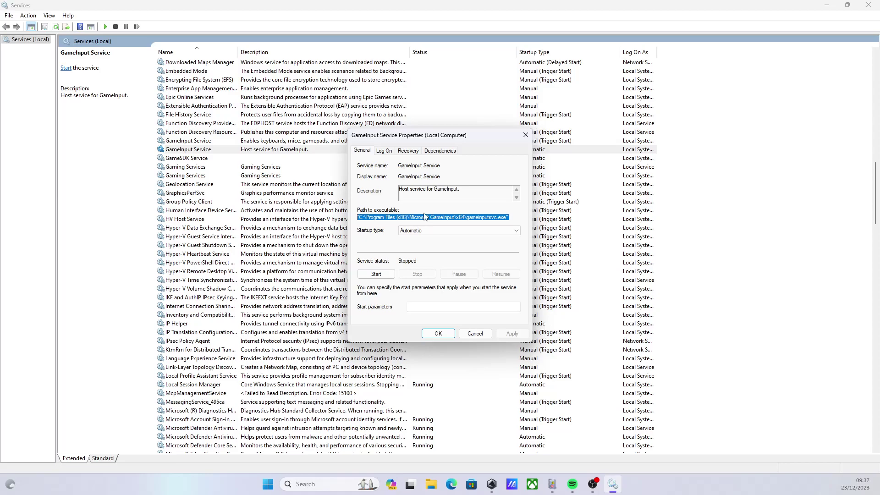
left_click(475, 333)
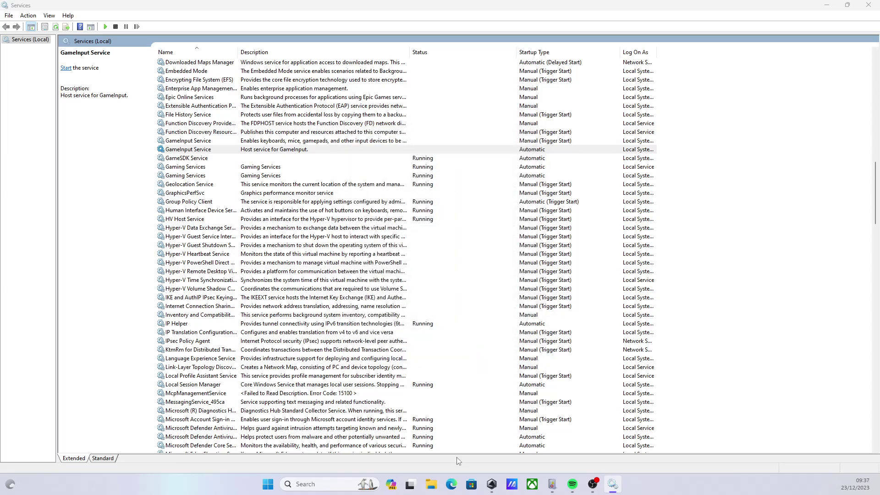
Open the OS (C:) drive in File Explorer.
left_click(430, 483)
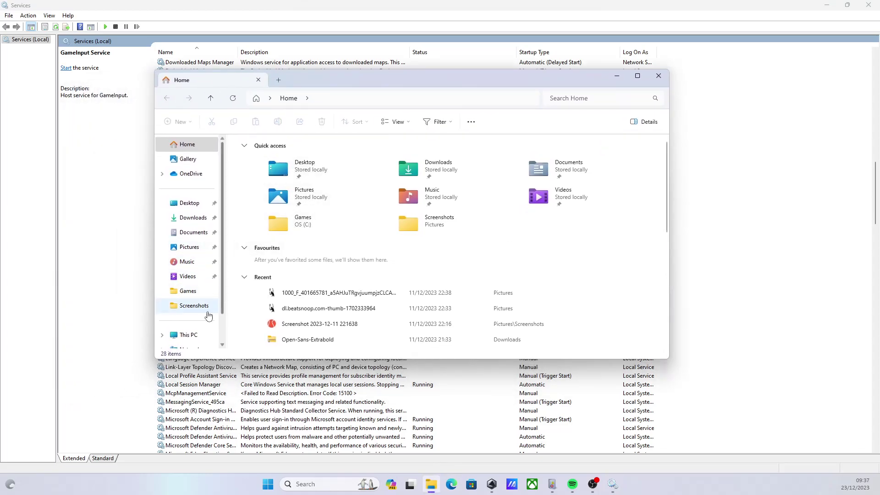
scroll(195, 336, "down", 1)
left_click(188, 317)
double_click(298, 166)
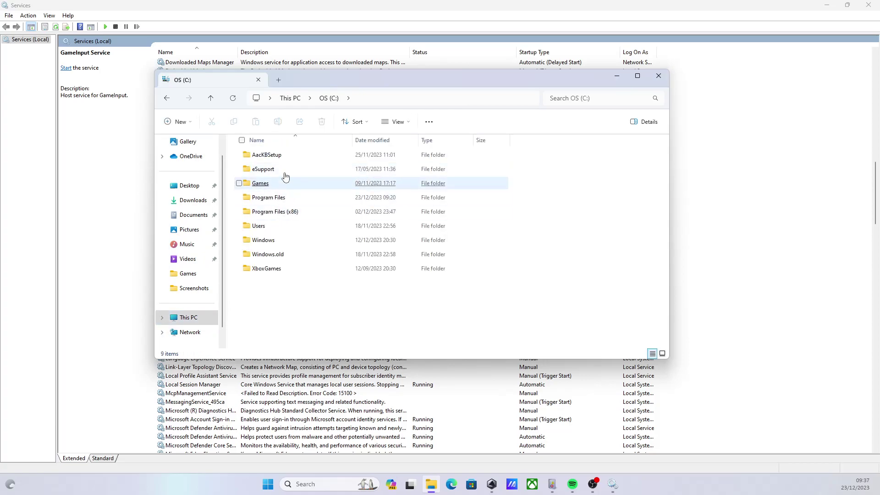
Recheck the GameInput Service properties in Services, then return to File Explorer.
left_click_drag(322, 80, 518, 118)
double_click(206, 150)
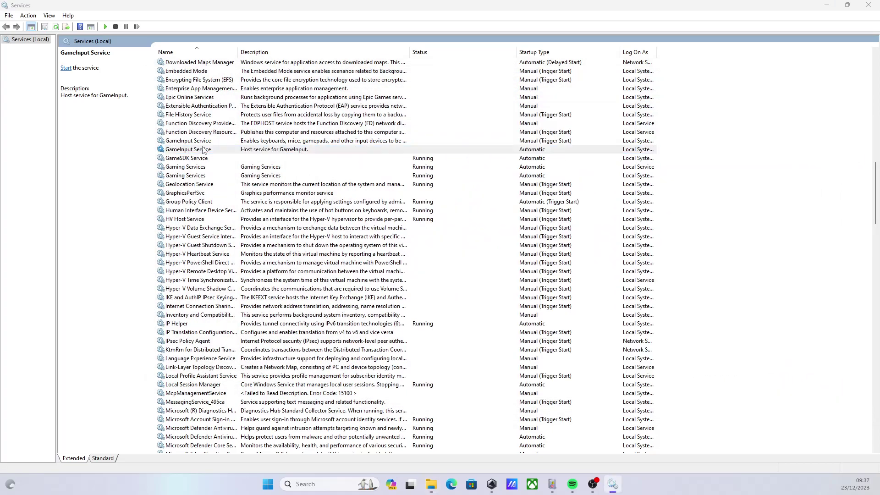
left_click(487, 336)
left_click(431, 484)
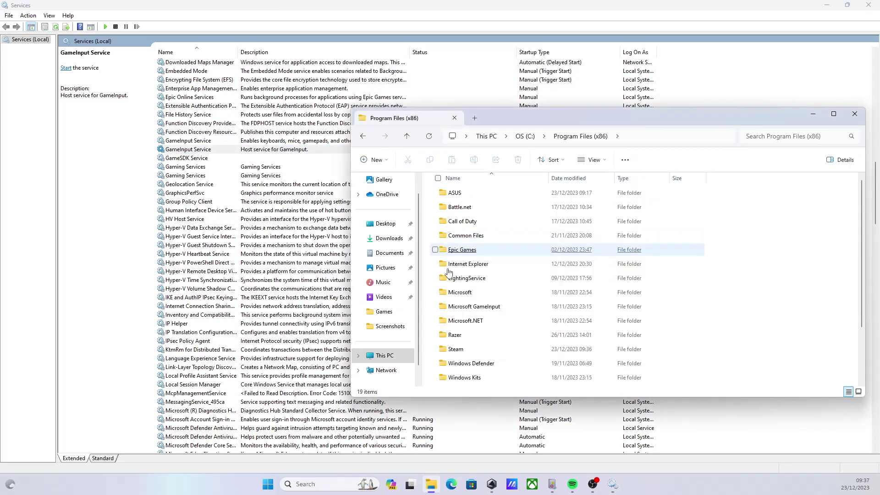
Look inside Microsoft GameInput\x64, then go back up to C:.
double_click(469, 308)
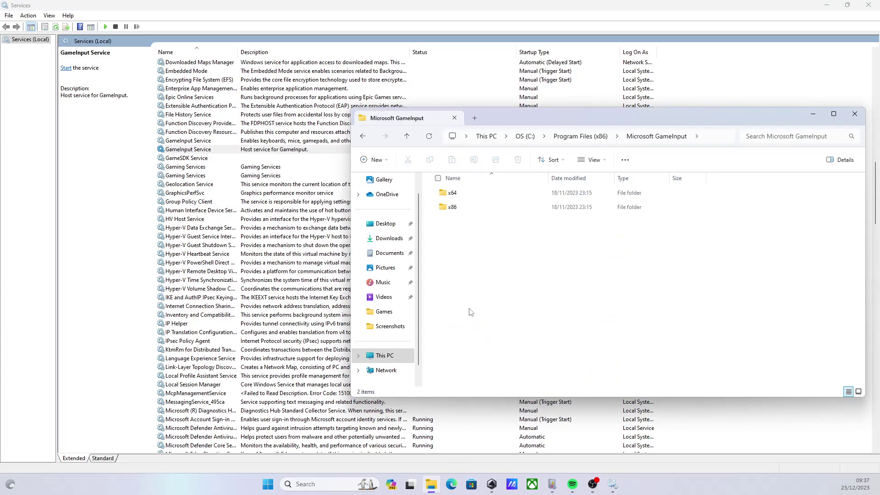
left_click(452, 194)
double_click(452, 195)
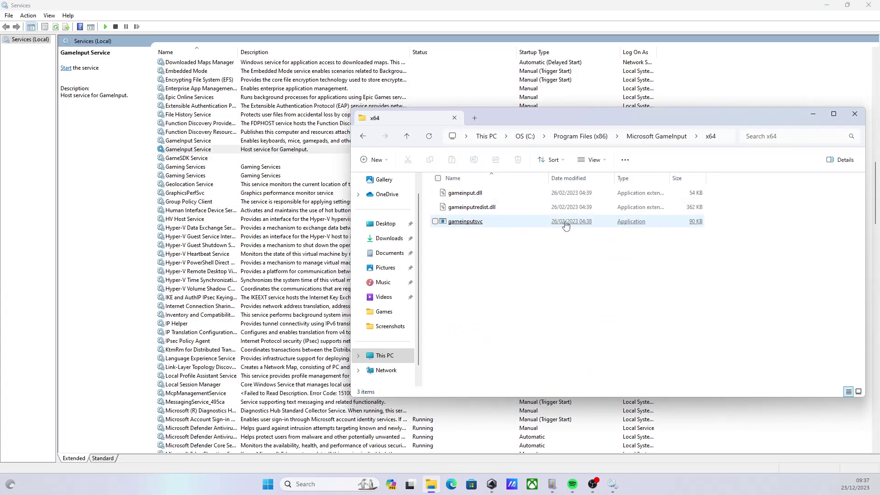
left_click(525, 136)
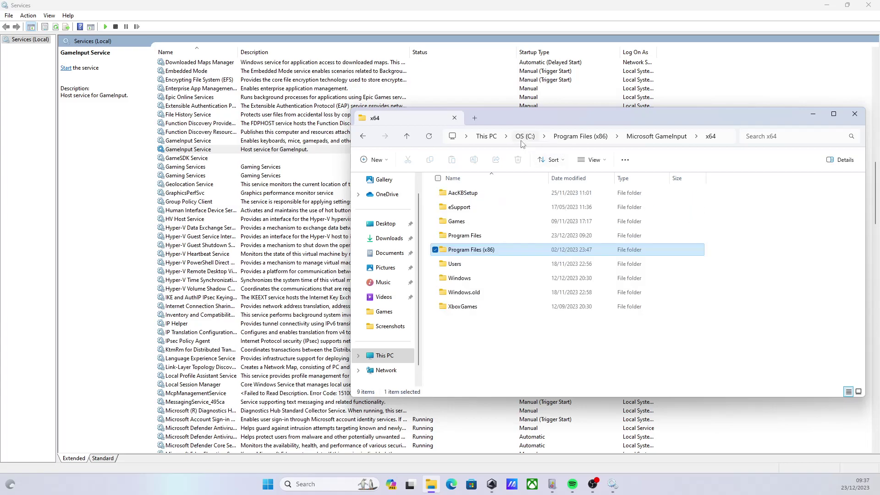
Open Windows\System32 and jump to the 'game' files to find GameInputSvc.
double_click(470, 280)
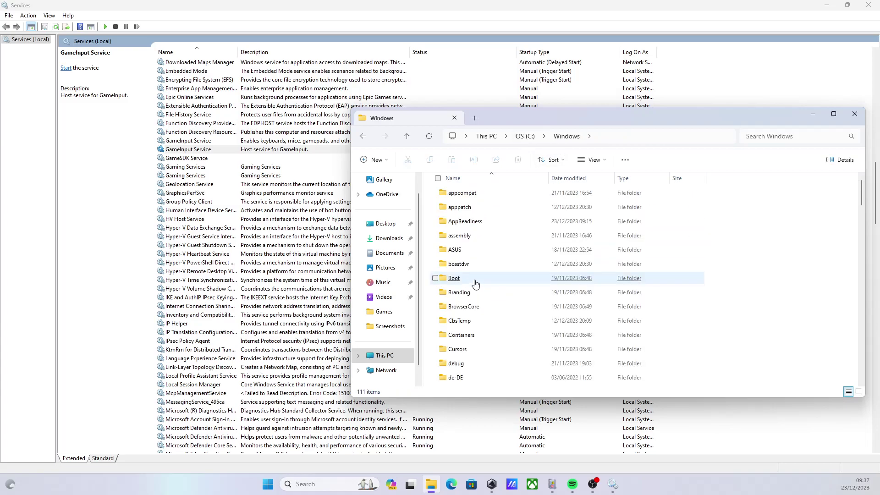
left_click_drag(863, 200, 850, 308)
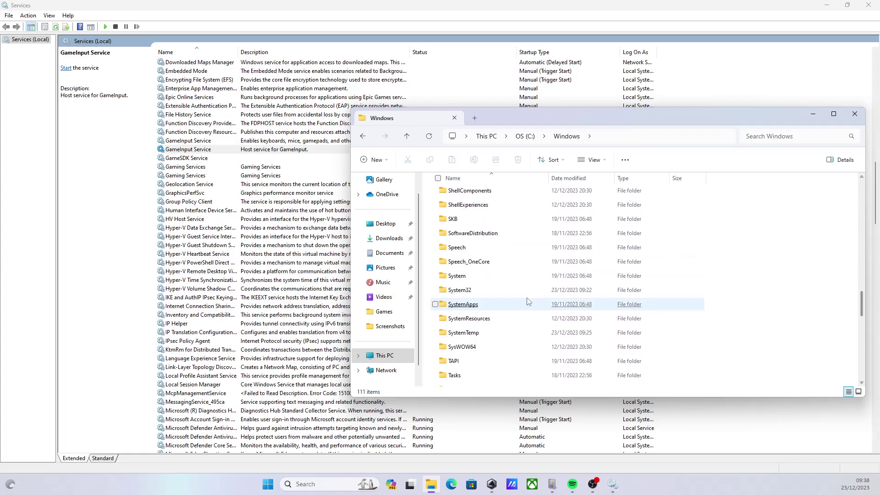
double_click(458, 299)
type("game")
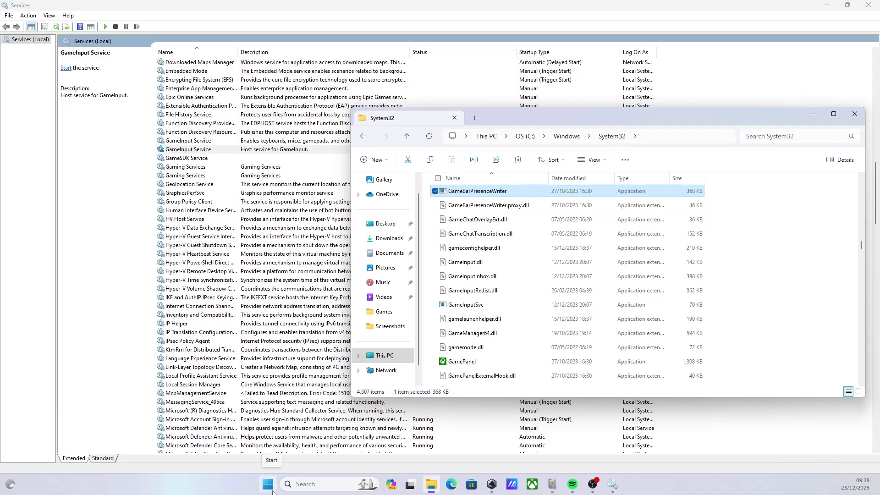
Open Installed apps via Start search 'install' and filter the list with 'gamein'.
left_click(268, 484)
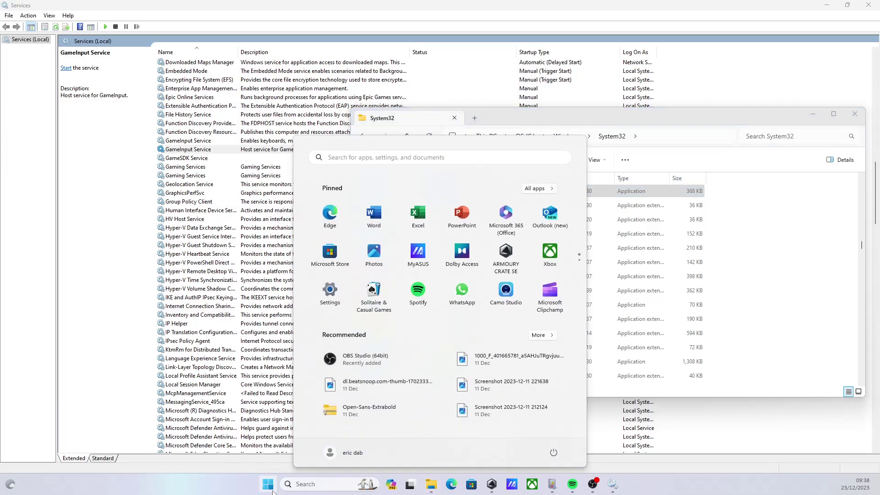
type("install")
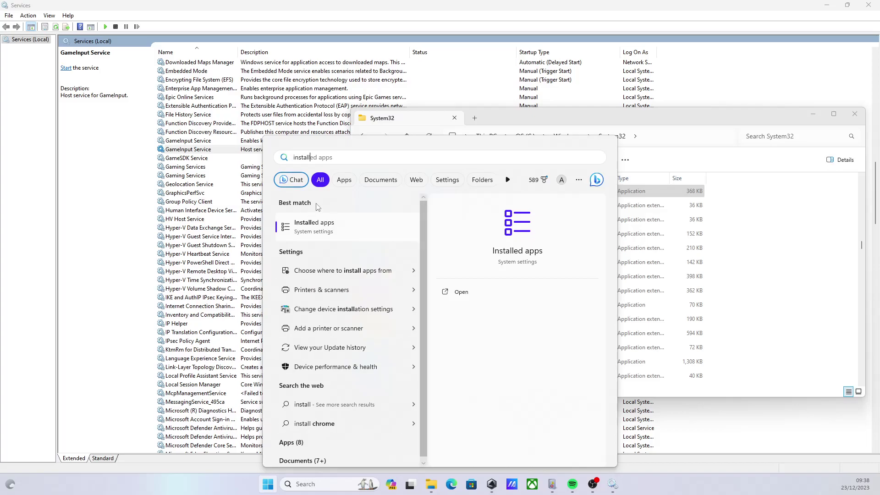
left_click(321, 227)
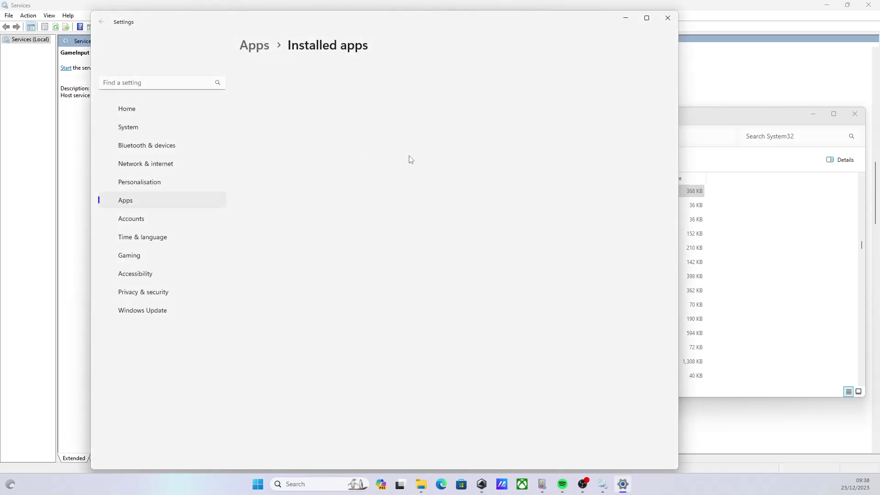
left_click(311, 74)
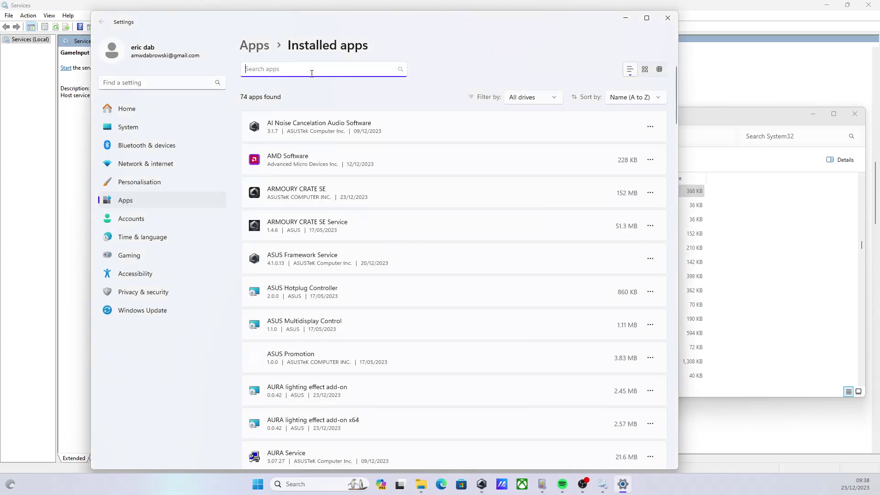
type("gamein")
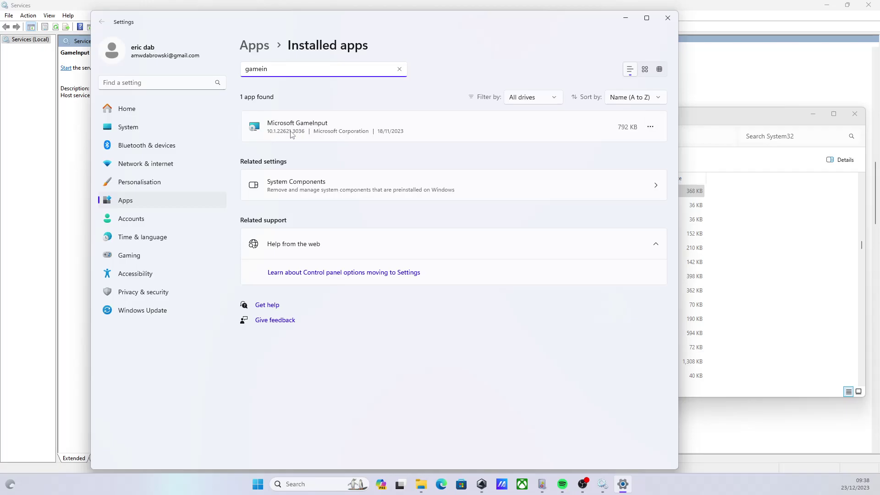
left_click(271, 136)
Return File Explorer to C:, then recheck the first GameInput Service's properties.
left_click(742, 121)
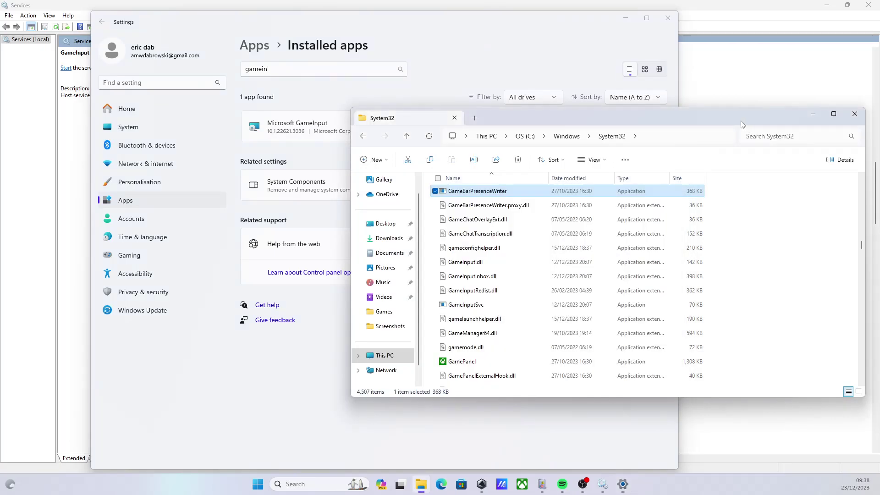
left_click(520, 138)
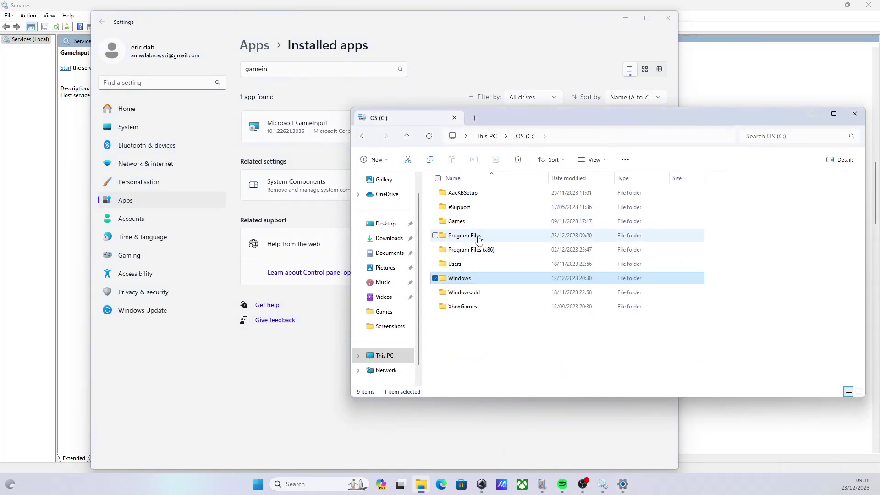
left_click(717, 7)
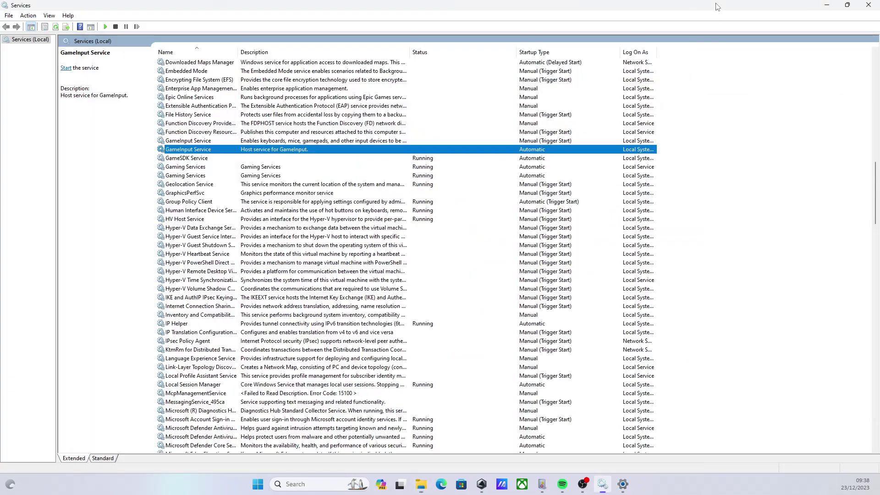
double_click(212, 142)
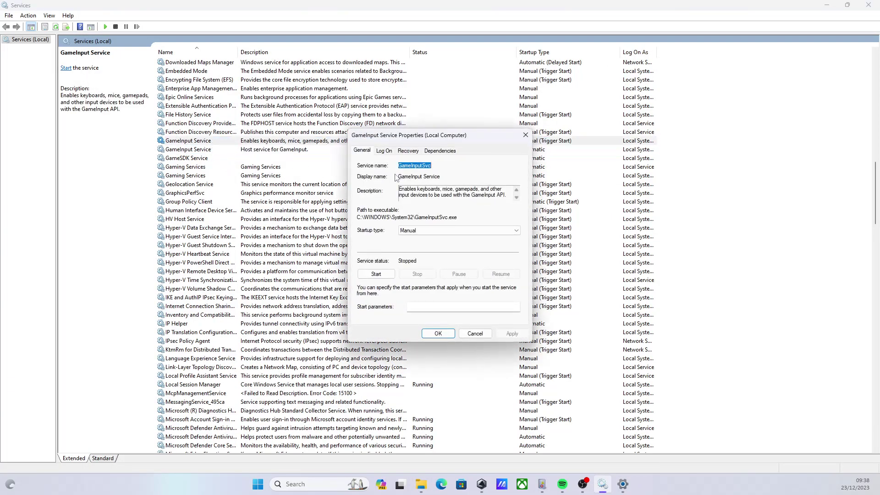
left_click(475, 333)
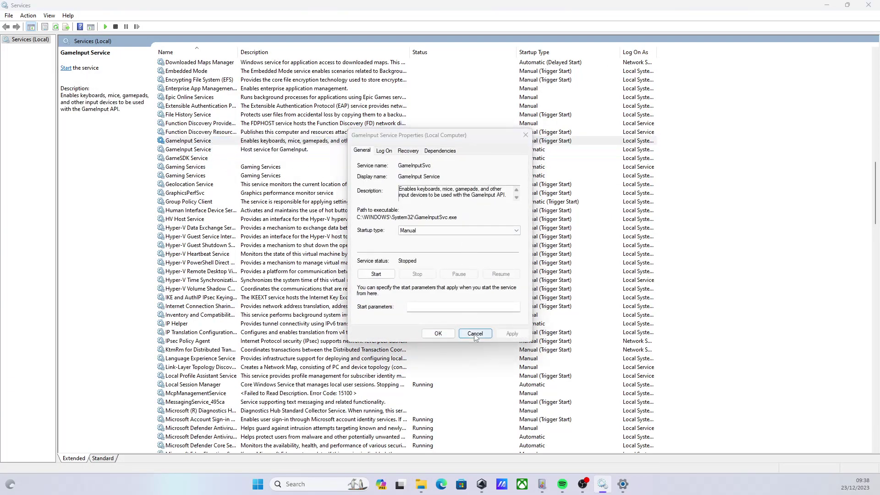
left_click(209, 159)
Re-read both Gaming Services entries' executable paths, closing each unchanged.
double_click(202, 169)
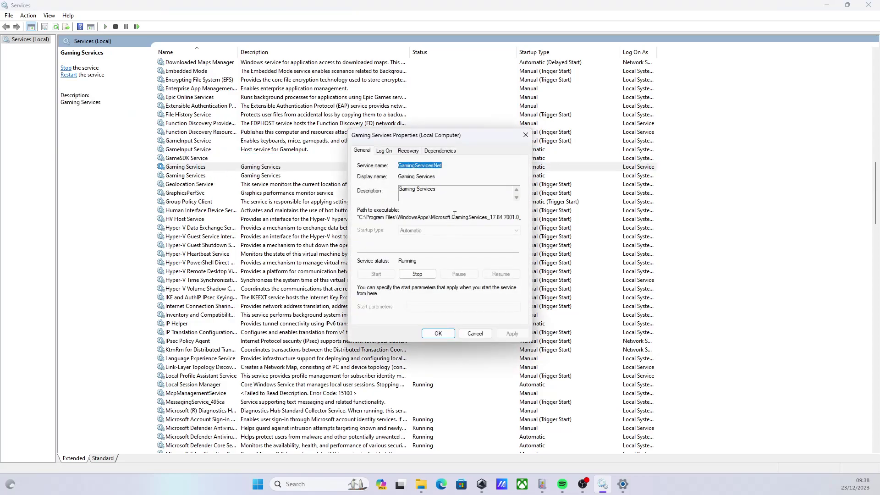
left_click_drag(453, 217, 538, 221)
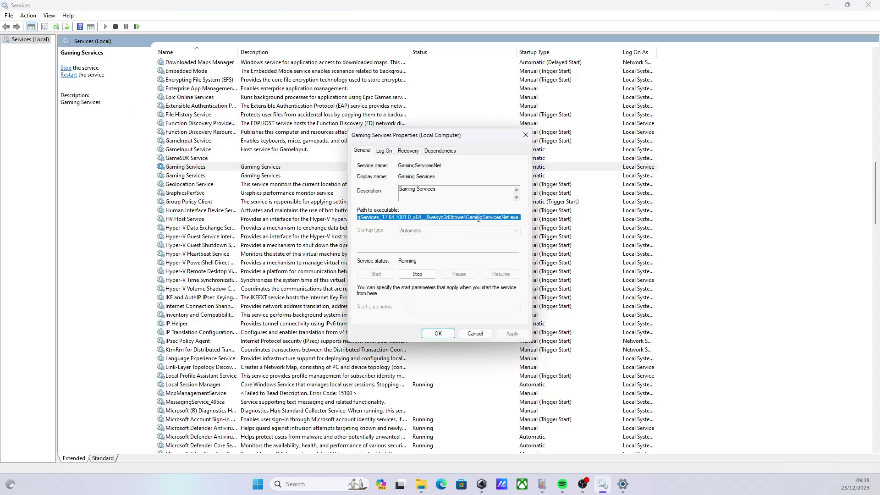
key("Escape")
left_click(316, 212)
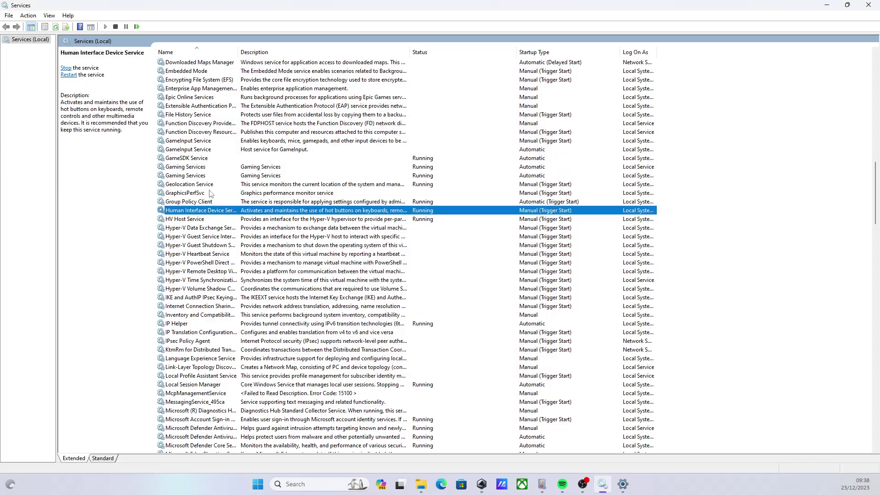
double_click(198, 177)
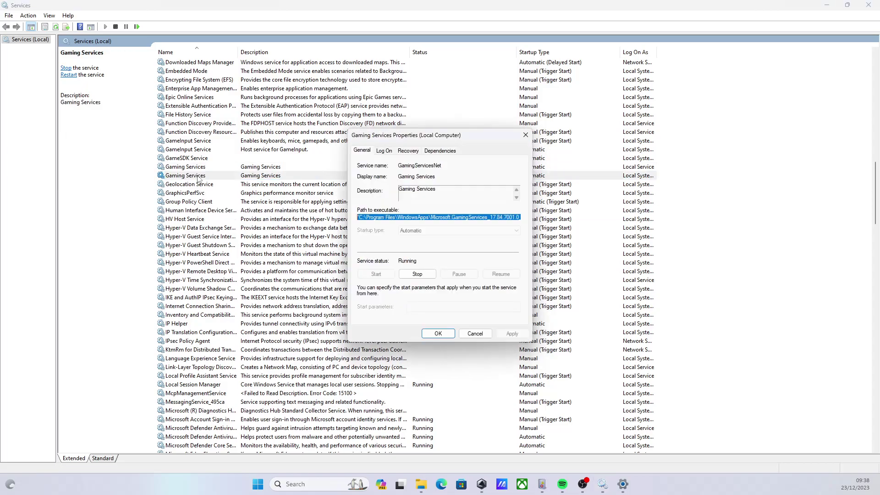
left_click(478, 218)
left_click(478, 335)
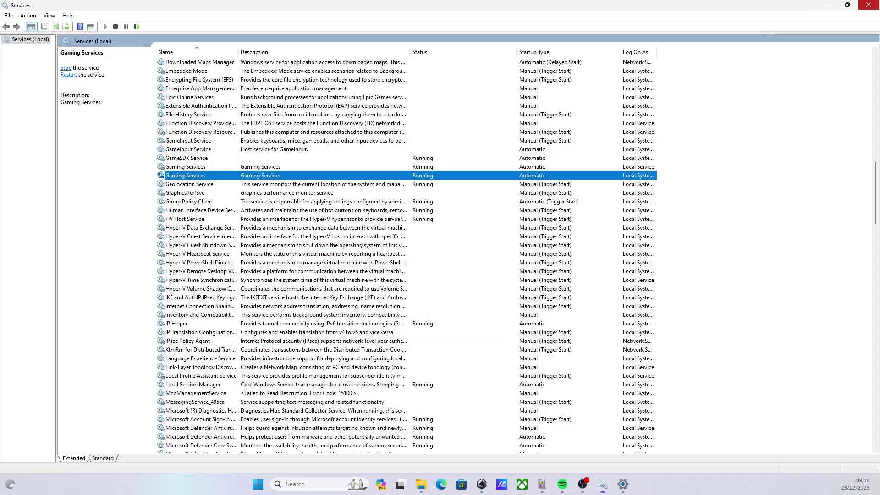
Compare the Automatic and Manual GameInput Service entries in the list.
left_click(198, 141)
left_click(194, 151)
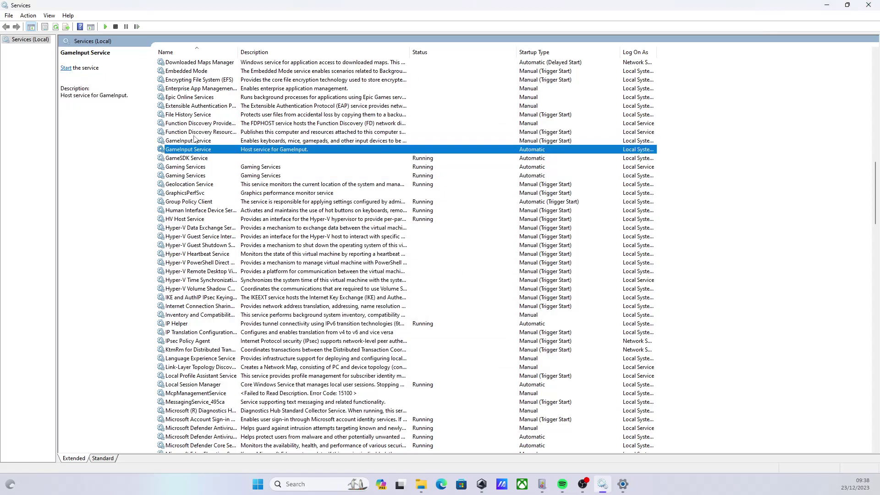
left_click(196, 141)
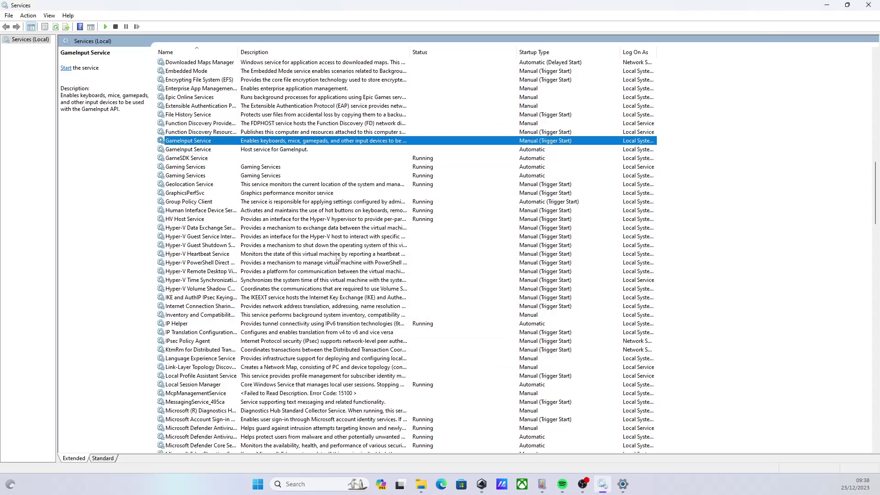
Uninstall Microsoft GameInput from Installed apps, confirm, and close Settings.
left_click(622, 484)
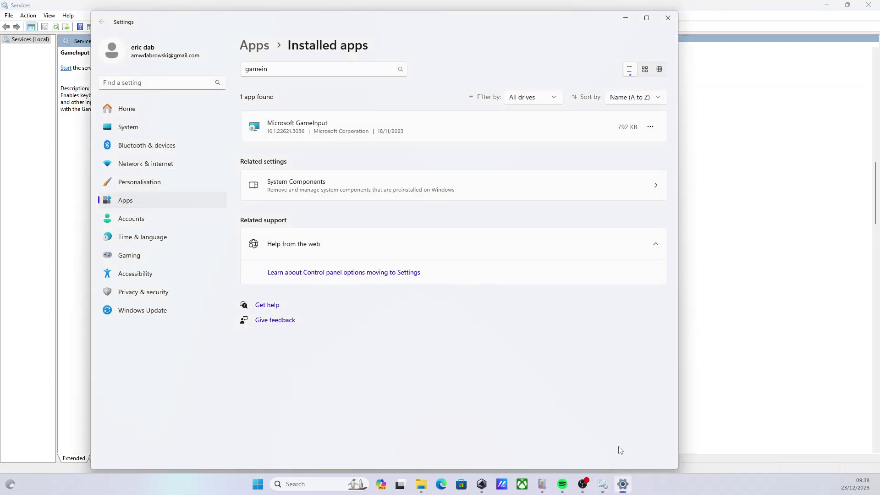
left_click(650, 127)
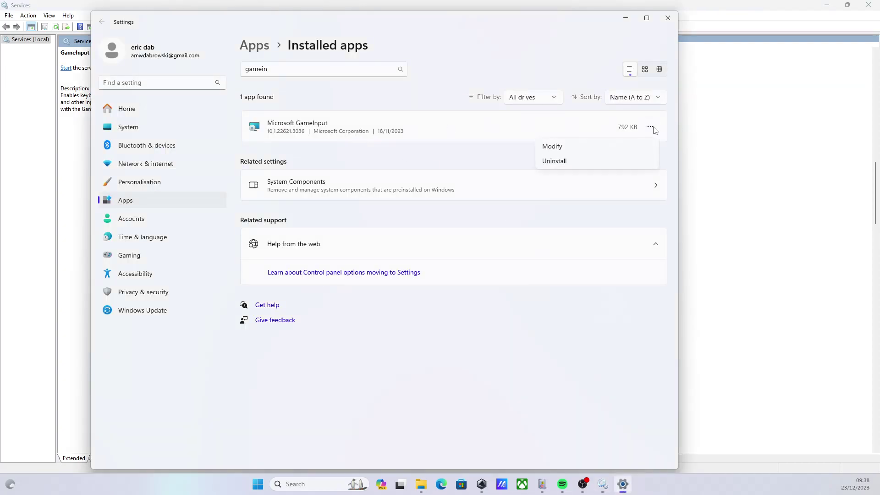
left_click(568, 158)
left_click(630, 177)
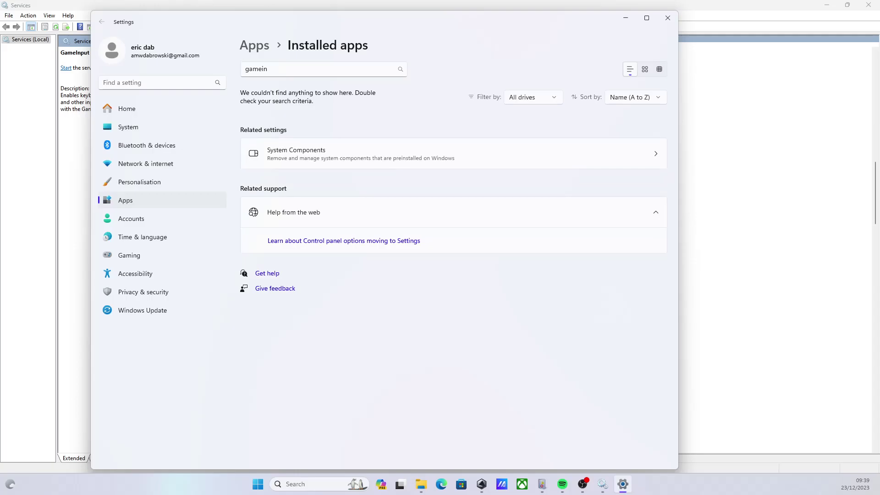
left_click(667, 17)
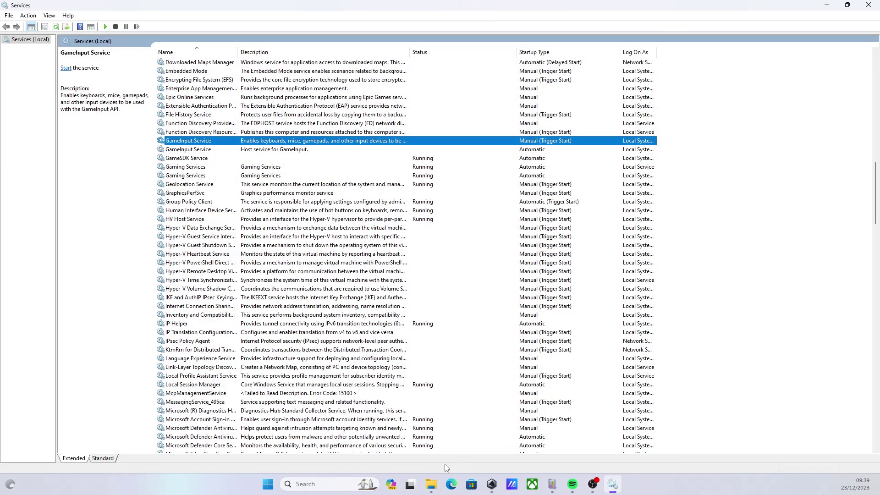
Browse C:\Program Files and C:\Program Files (x86), then bring Services forward.
left_click(431, 484)
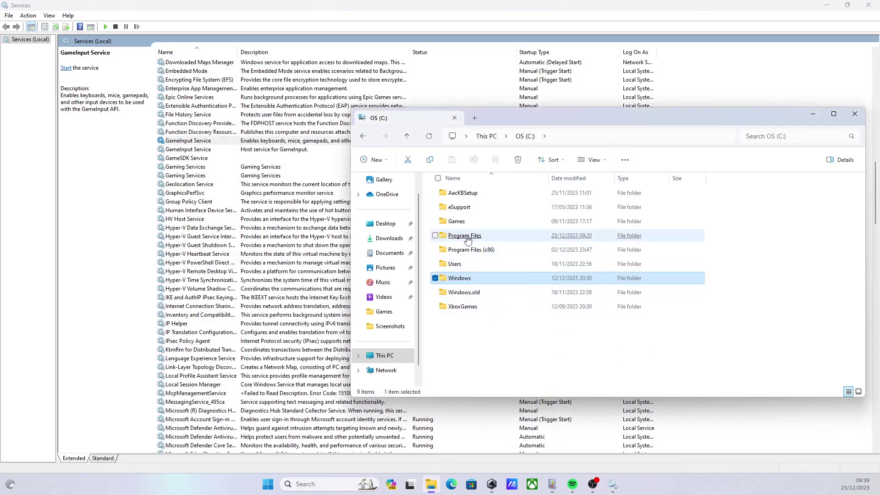
double_click(466, 235)
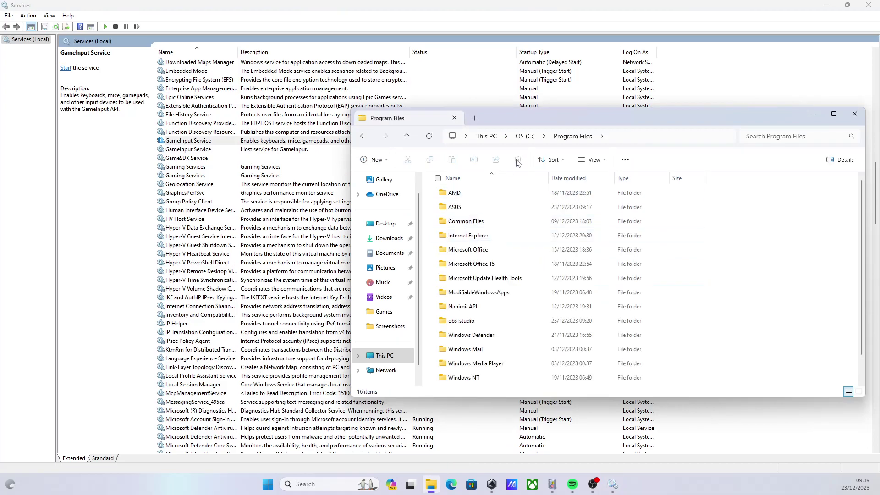
left_click(530, 140)
double_click(474, 246)
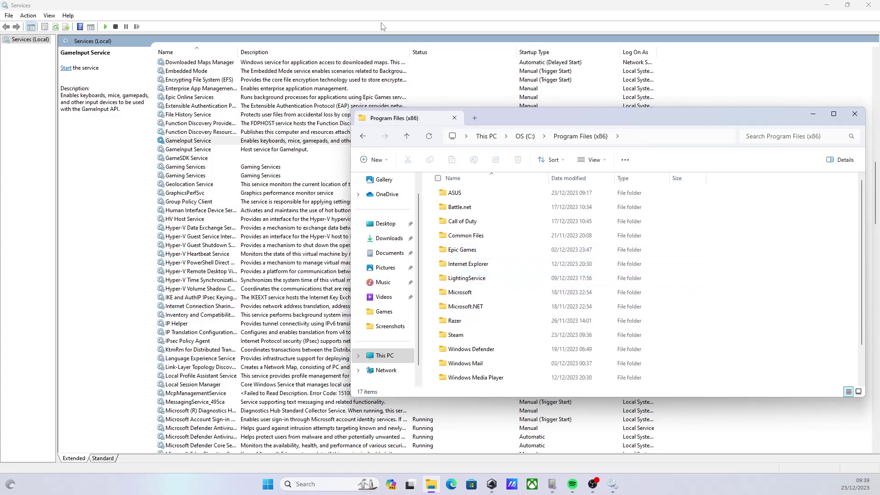
left_click(382, 5)
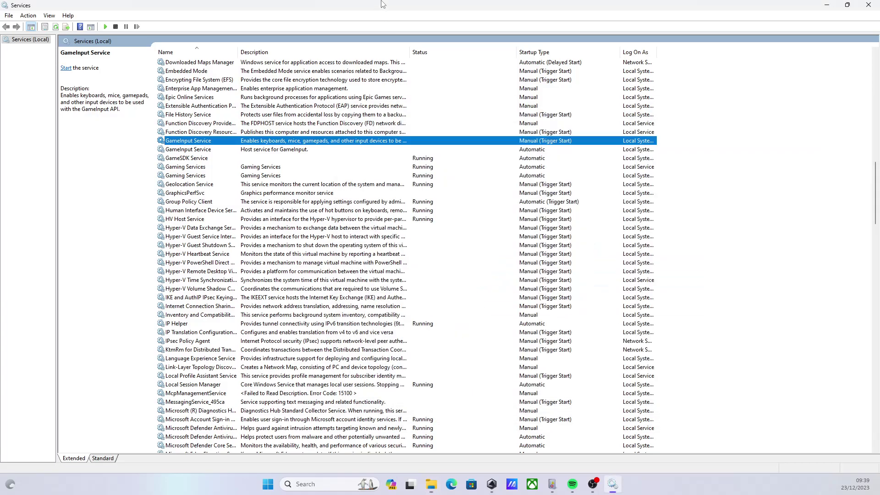
Close Services and relaunch it by searching 'se' from Start.
left_click(868, 4)
left_click(281, 490)
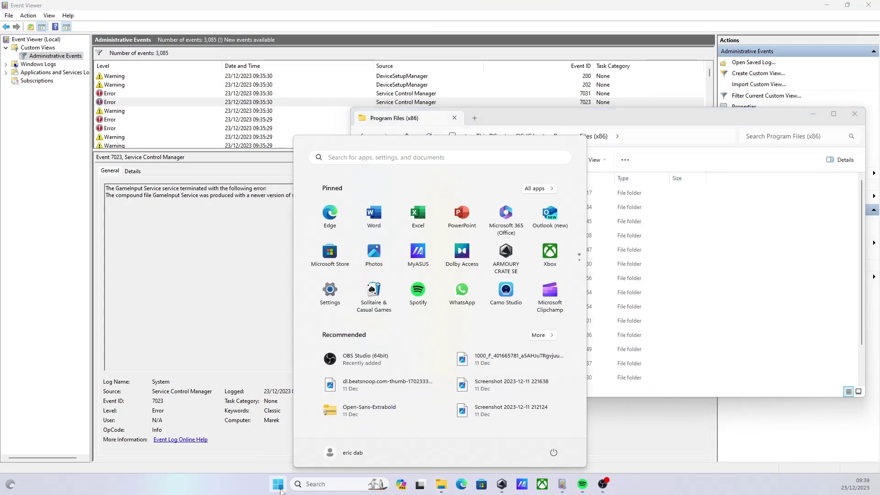
type("serv")
key("Return")
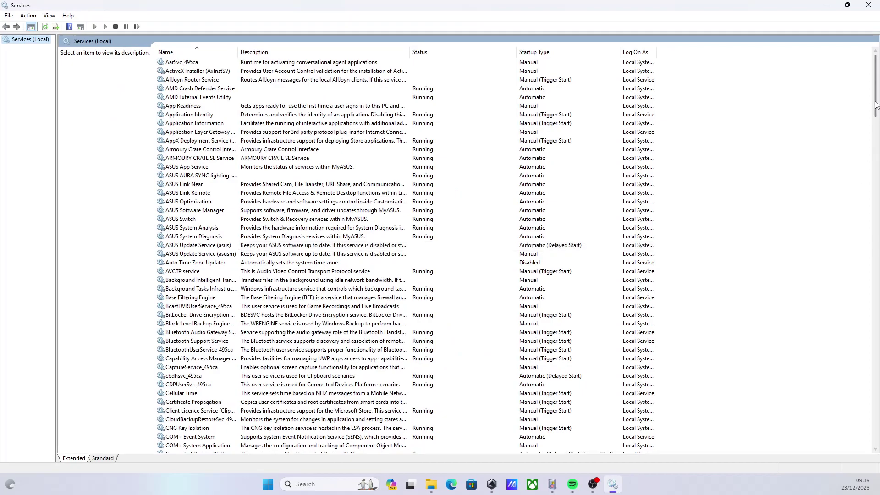
Check the remaining GameInput Service's properties: System32 path, Manual, Stopped.
scroll(867, 195, "down", 20)
scroll(867, 195, "down", 3)
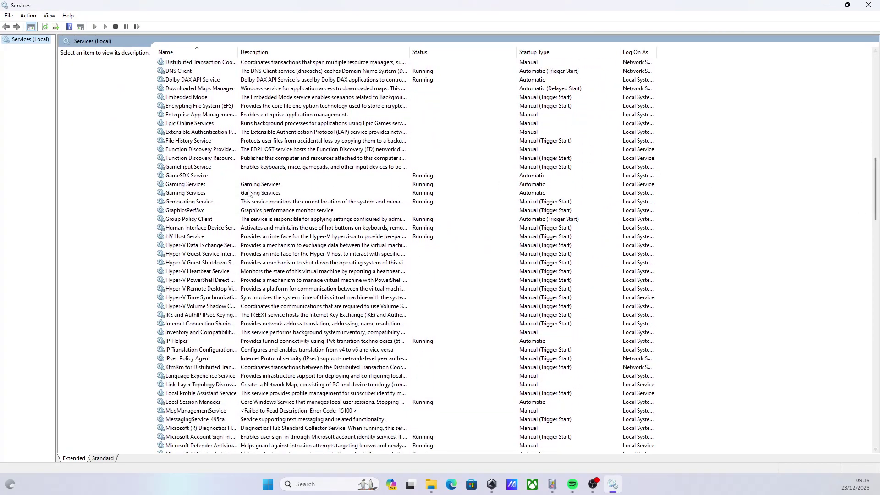
left_click(186, 169)
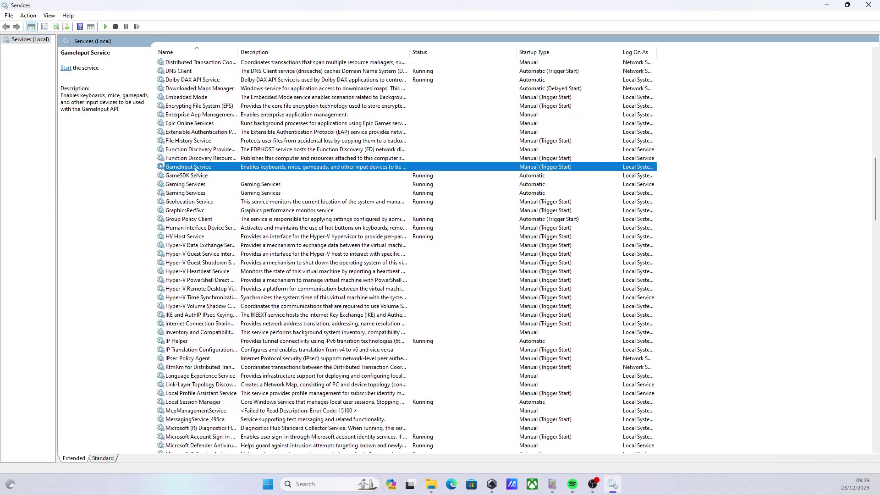
double_click(196, 169)
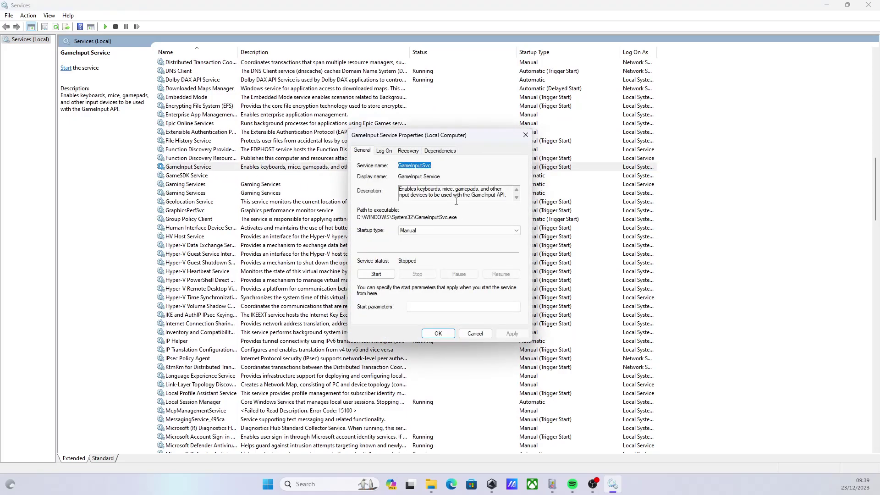
left_click(475, 333)
left_click(545, 168)
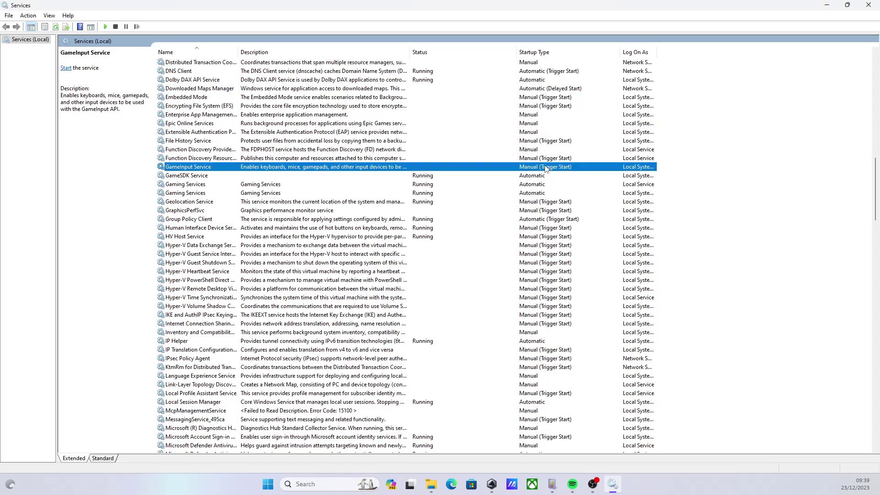
Change GameInput Service's startup type to Automatic, apply, and confirm with OK.
double_click(545, 168)
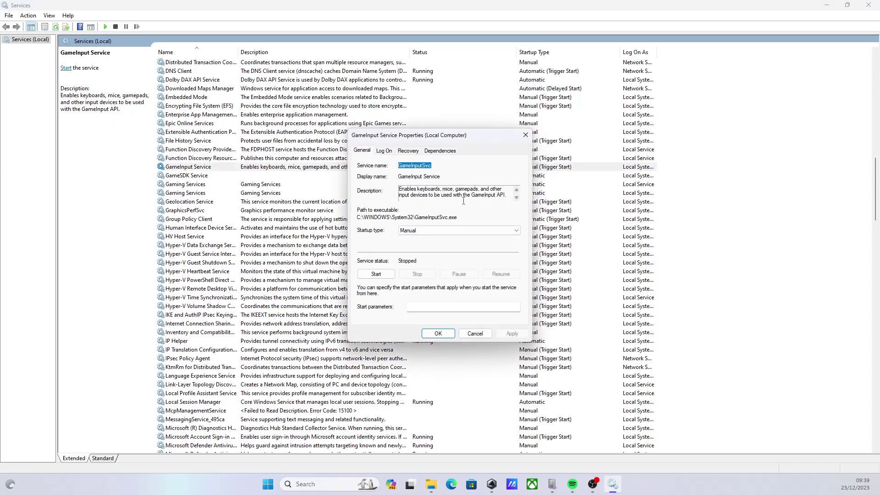
left_click(442, 230)
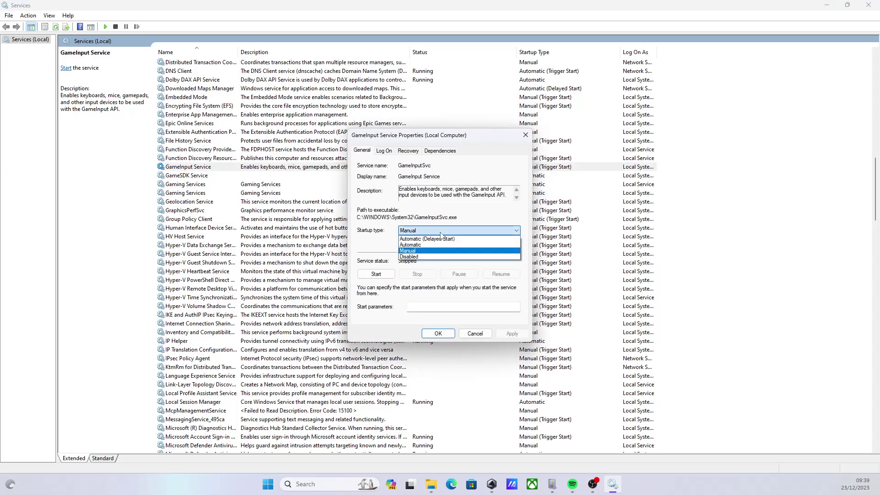
left_click(424, 249)
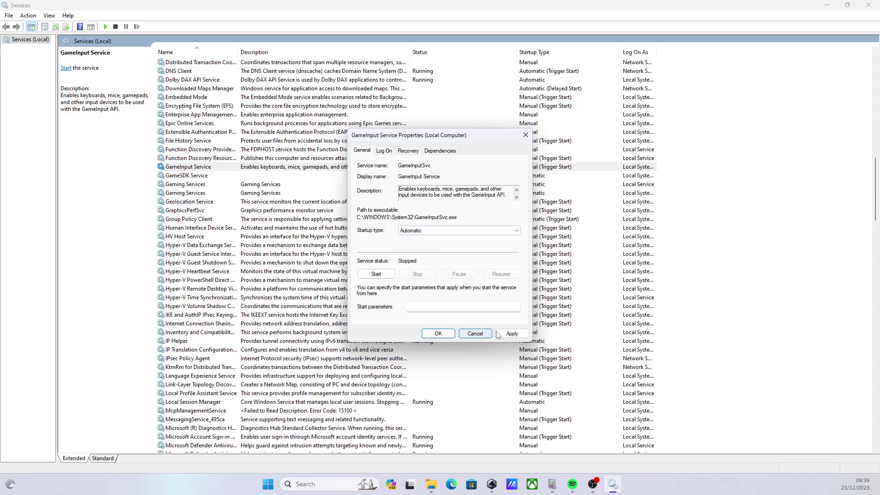
left_click(509, 334)
left_click(438, 333)
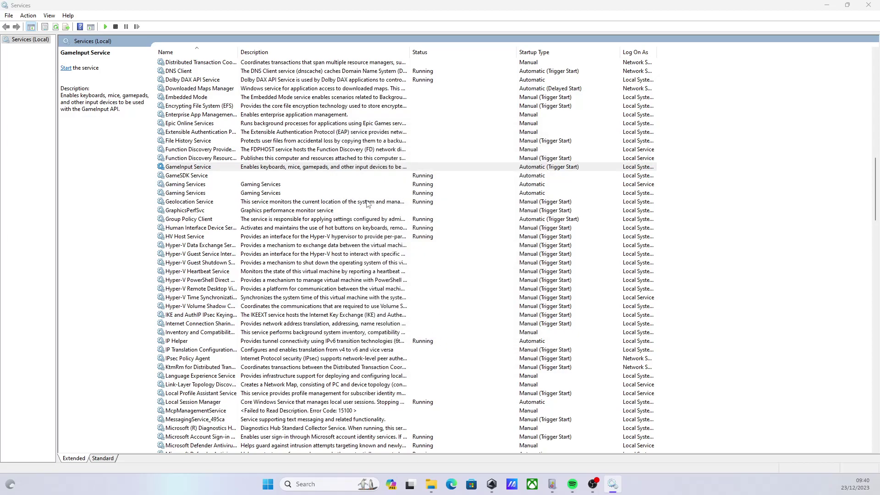